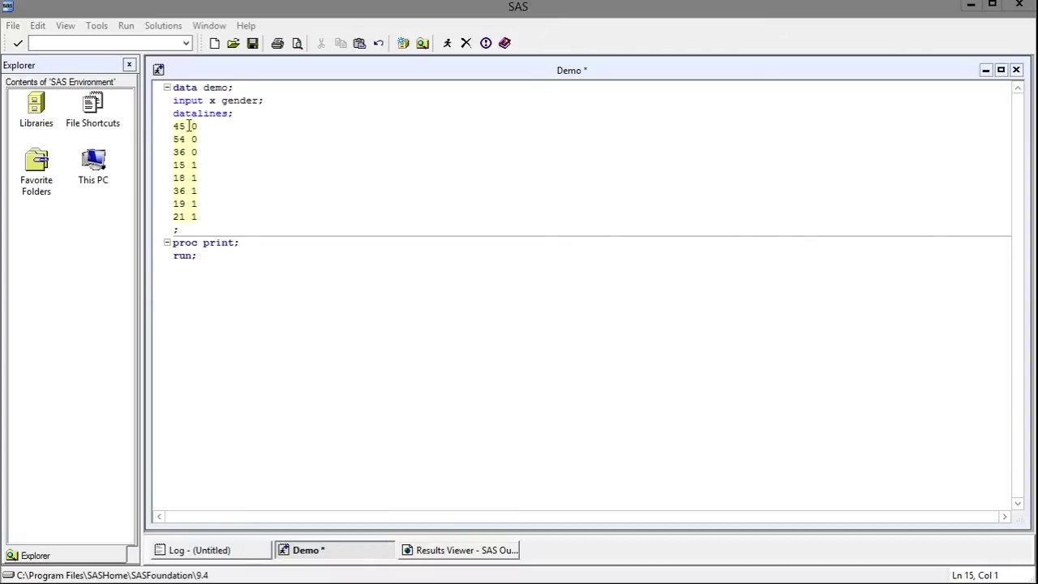
Step: Below PROC PRINT, add the statement 'proc means data=demo lclm uclm alpha=.05;'
left_click_drag(188, 125, 171, 128)
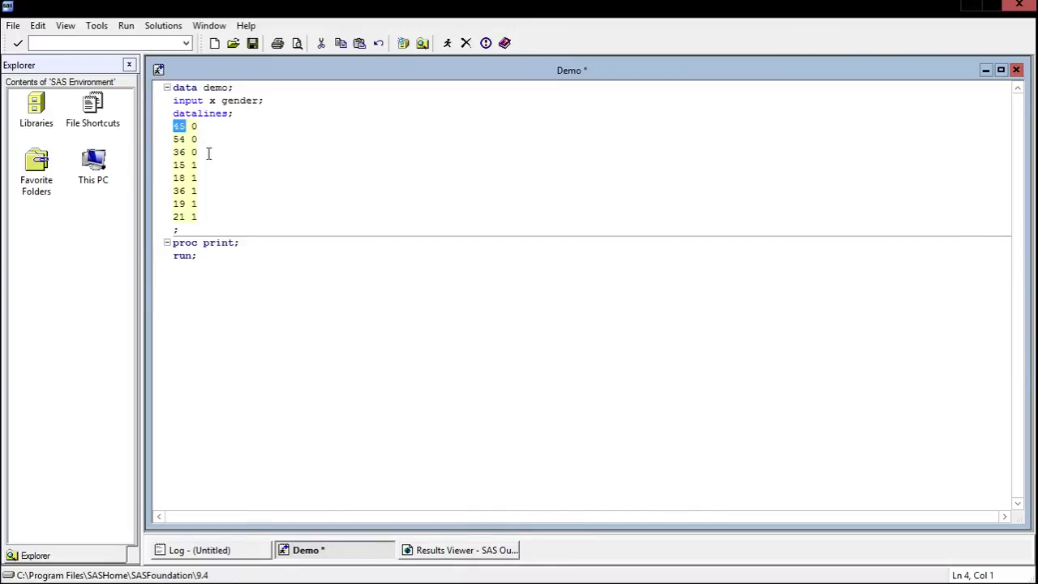
left_click(257, 225)
left_click(257, 275)
key("Return")
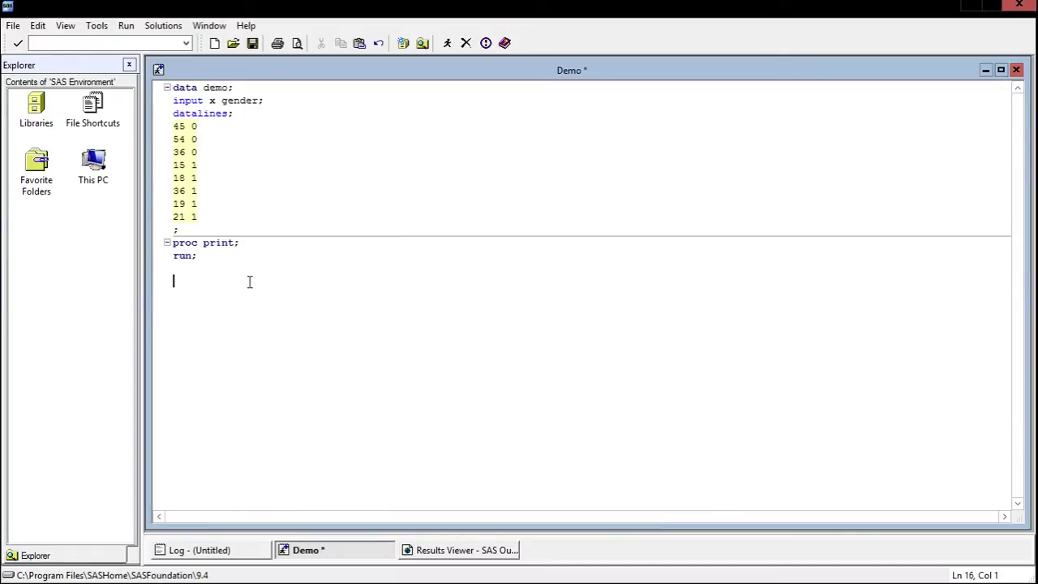
type("proc ")
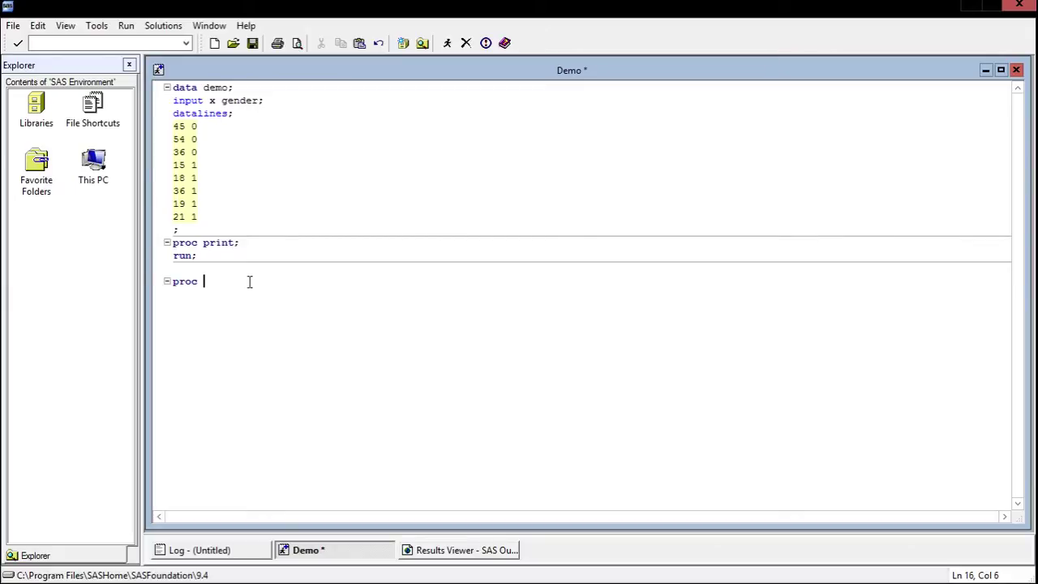
type("means data=")
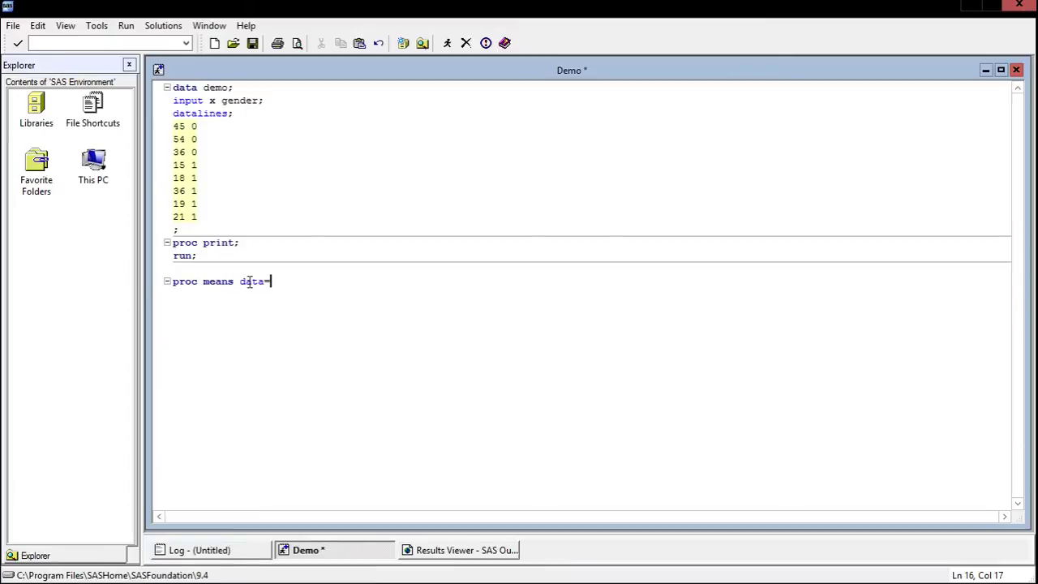
type("demo lclm uclm")
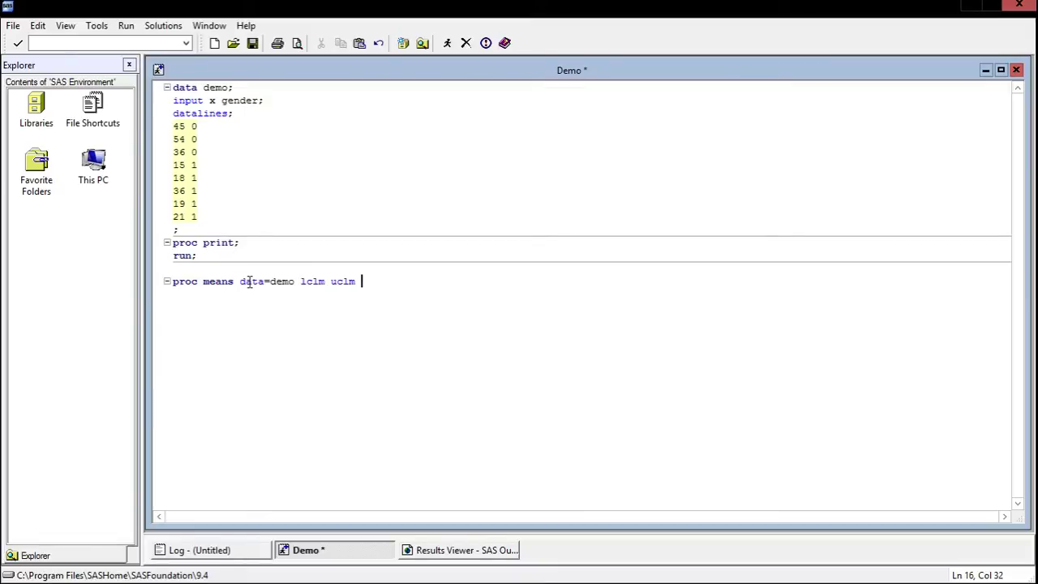
type(" alpha")
key("BackSpace")
type("=.05;")
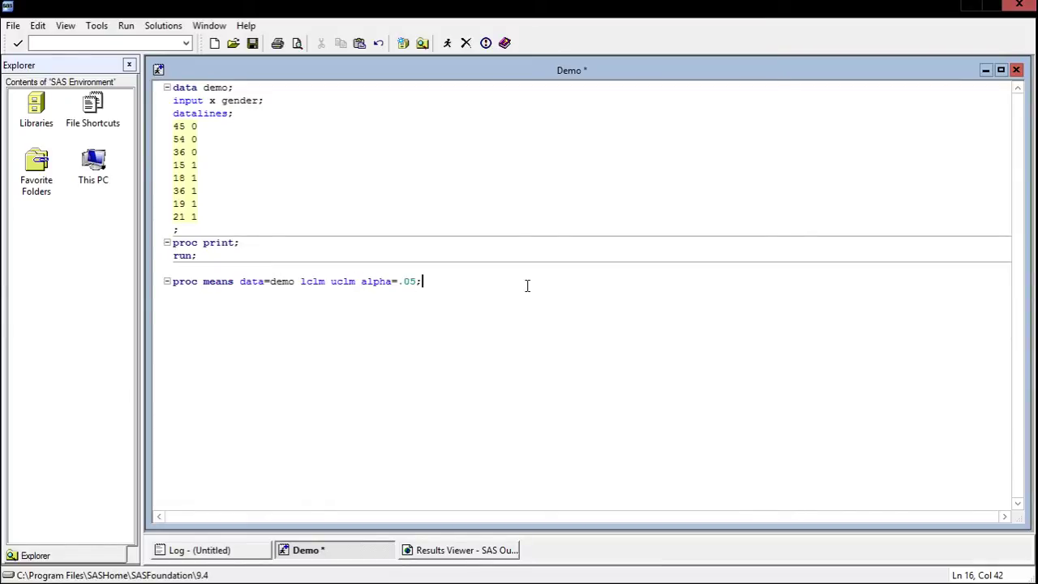
Step: Finish the PROC MEANS step with an indented 'var x;' and 'run;', then submit with F3
key("Return")
key("Tab")
type("var x;")
key("Return")
key("BackSpace")
type("run;")
key("F3")
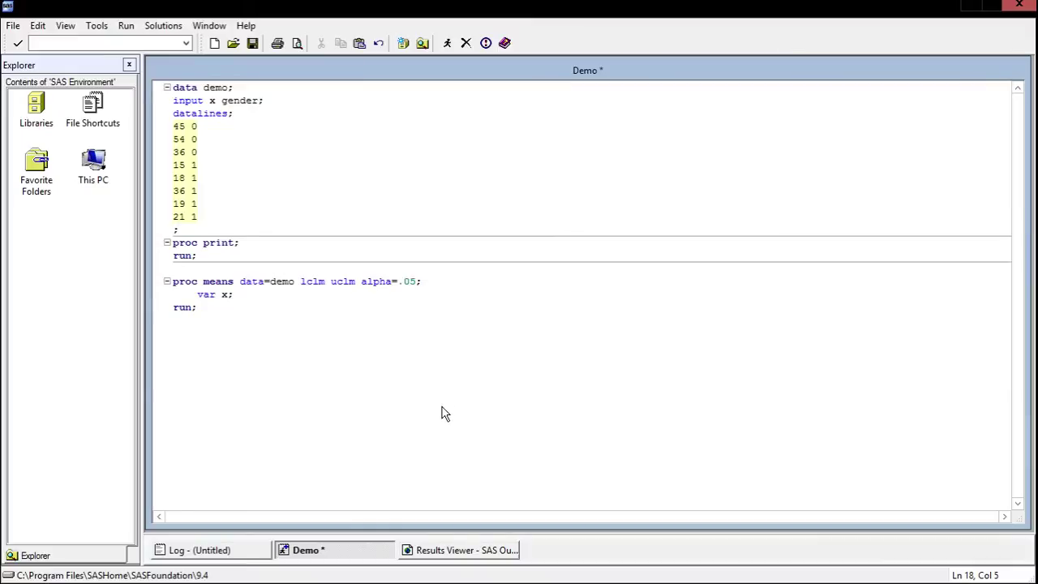
Step: Check the 95% limits for x (18.5008424 to 42.4991576) in the Results Viewer, then minimize it
left_click(464, 551)
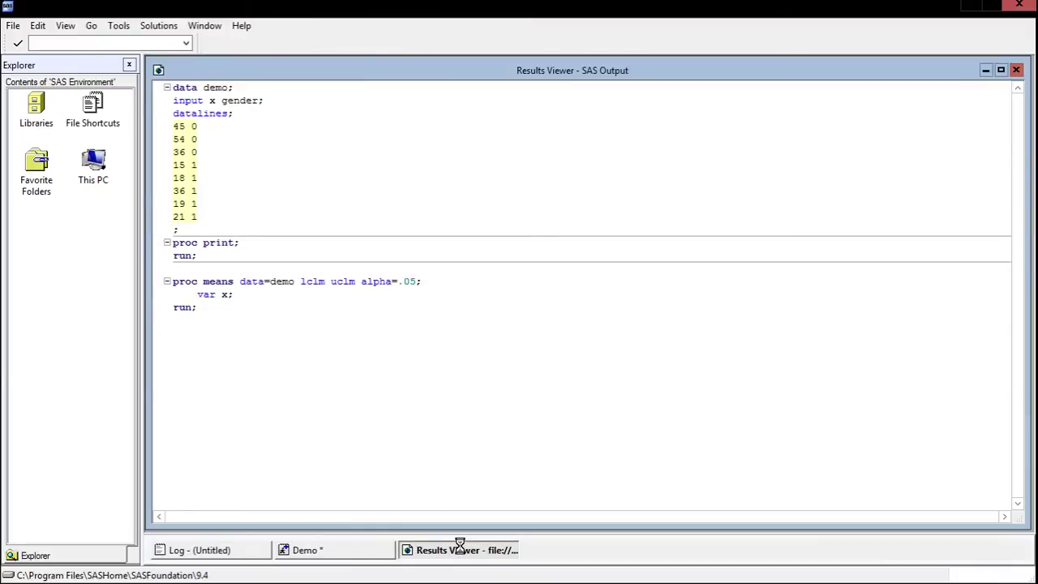
left_click(505, 473)
left_click(444, 553)
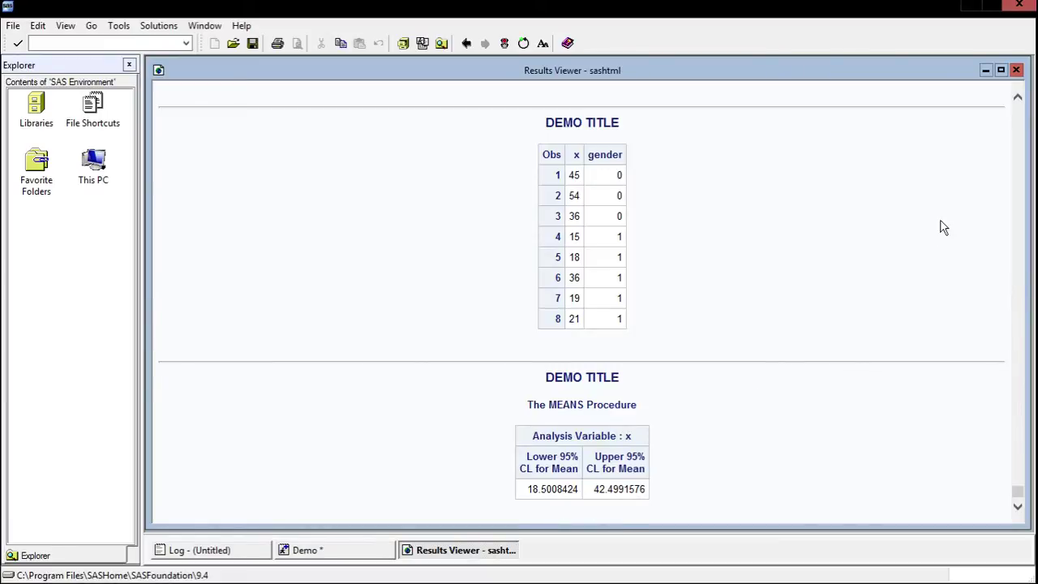
left_click(985, 71)
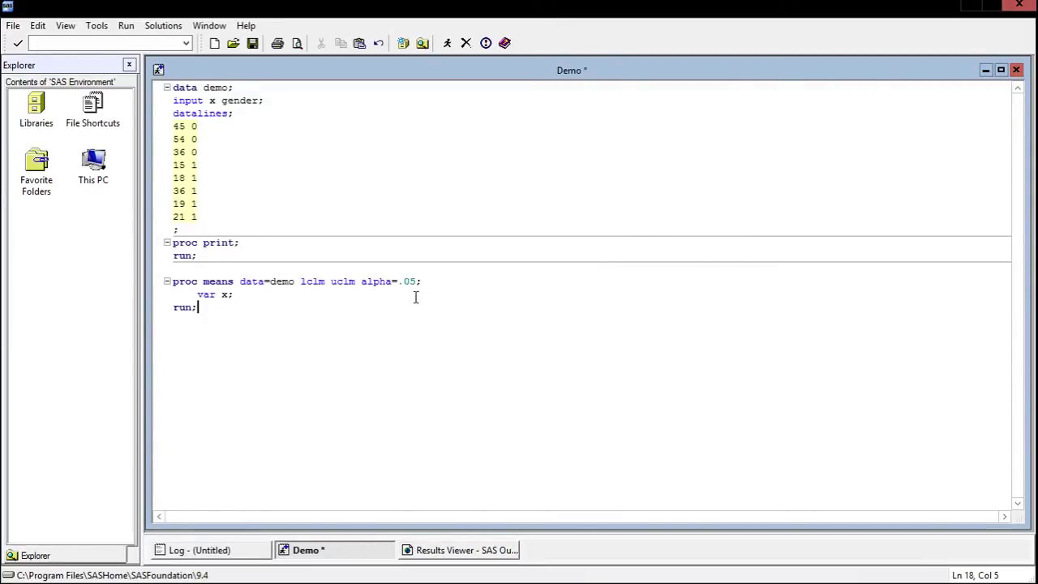
Step: Change the PROC MEANS option alpha=.05 to alpha=.1 and resubmit the program
left_click_drag(416, 282, 403, 282)
type("1")
left_click(306, 331)
key("F8")
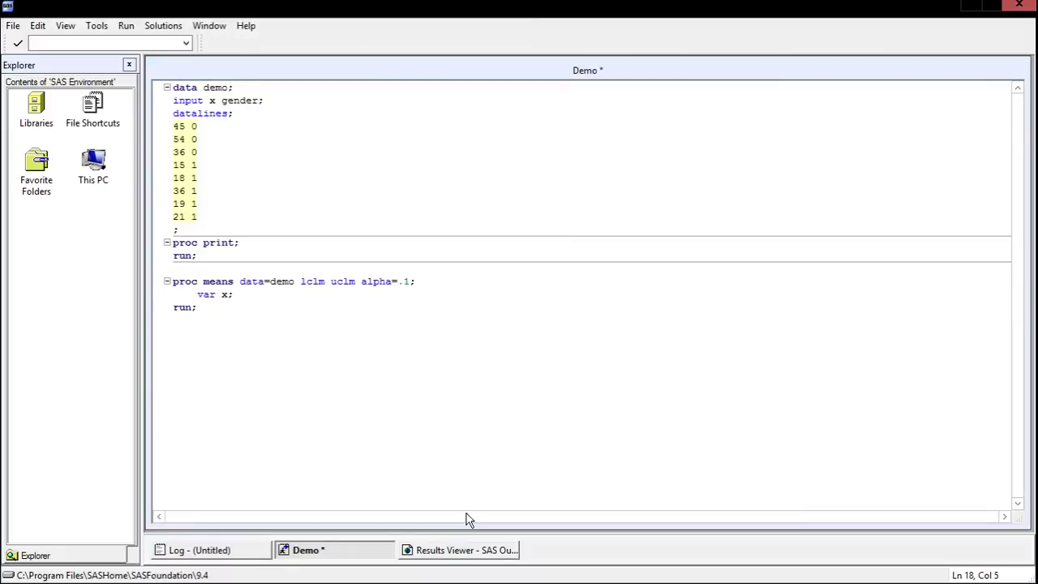
Step: Check the 90% limits for x (20.8860636 to 40.1139364), then switch back to the Demo program
left_click(466, 543)
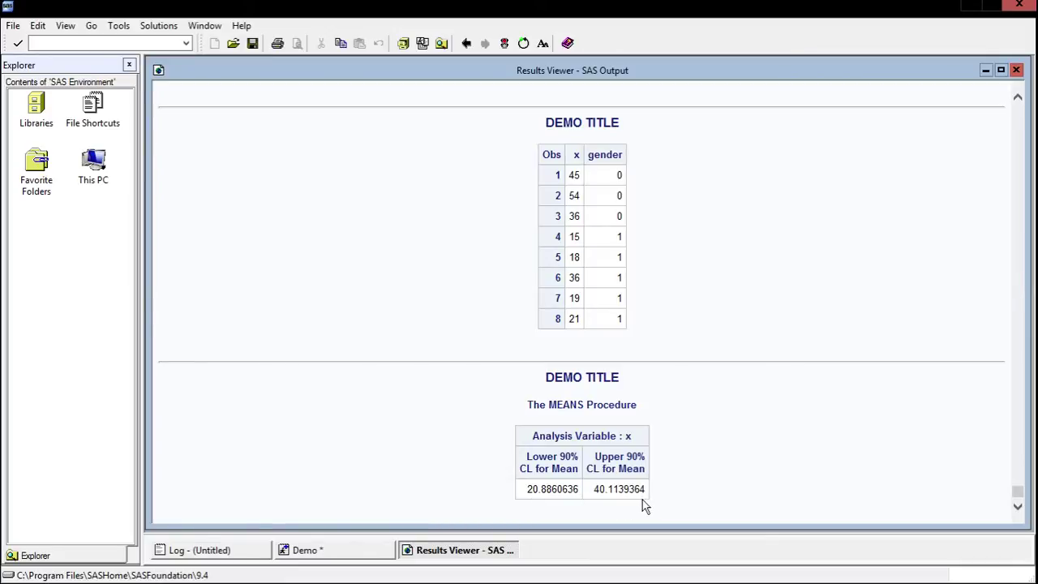
left_click(355, 555)
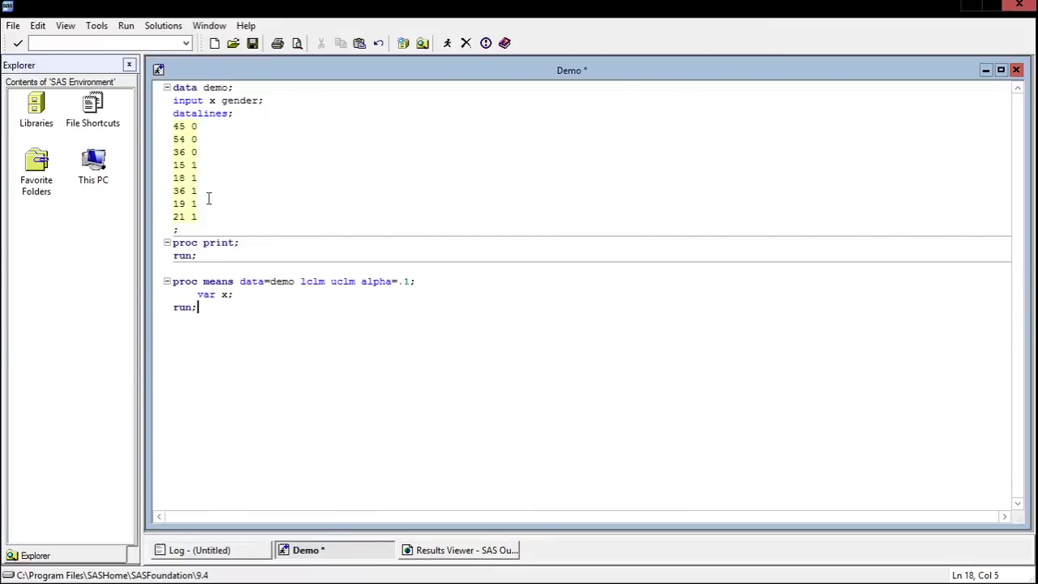
Step: Insert 'by gender;' after 'var x;' in the PROC MEANS step and resubmit with F3
left_click(235, 294)
key("Return")
type("by gender;")
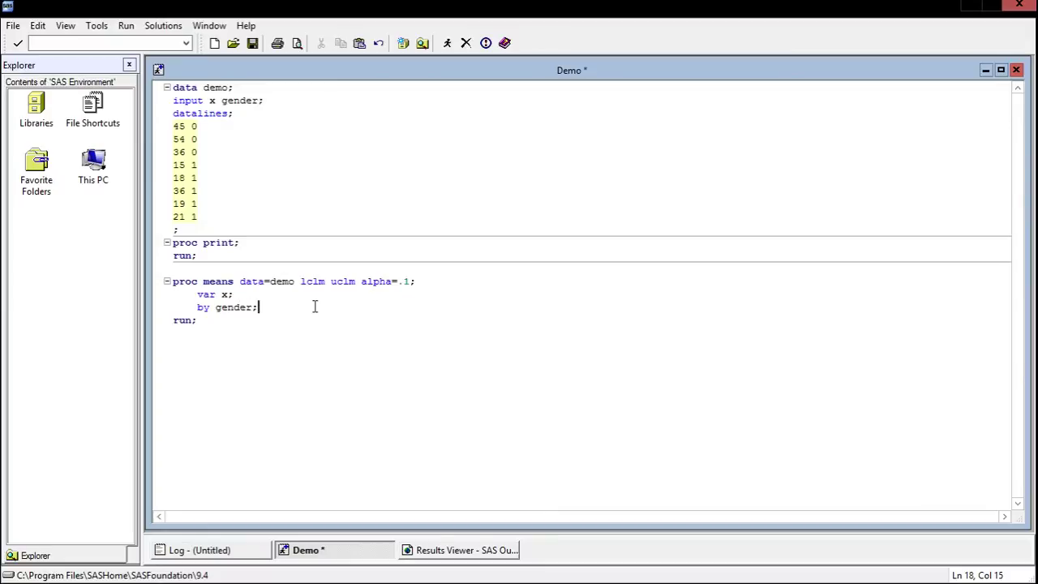
left_click(310, 339)
key("F3")
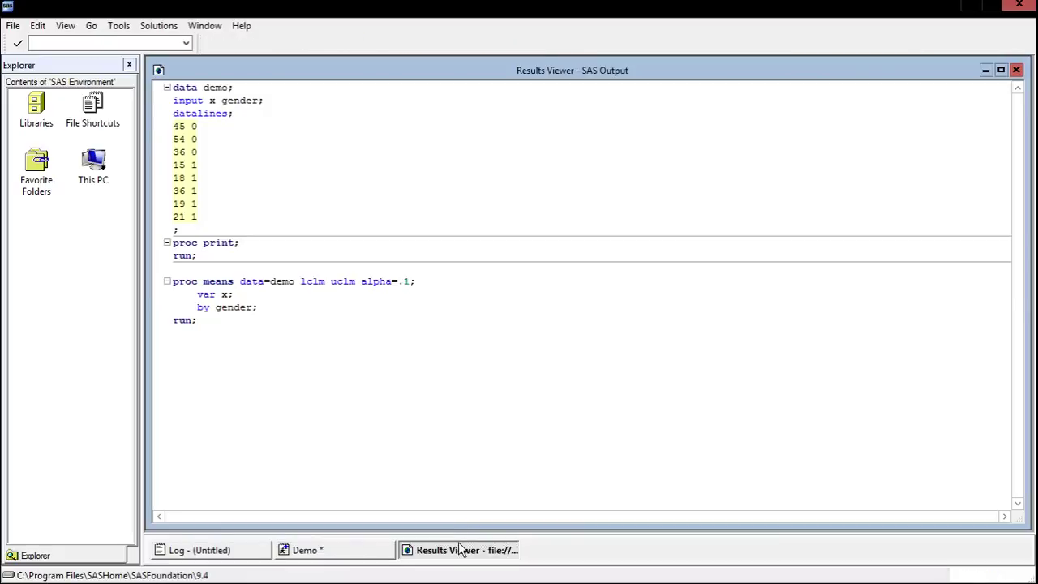
Step: Show the 90% limits by gender: 29.8273099–60.1726901 for gender=0, 13.9554990–29.6445010 for gender=1
left_click(459, 559)
left_click(459, 559)
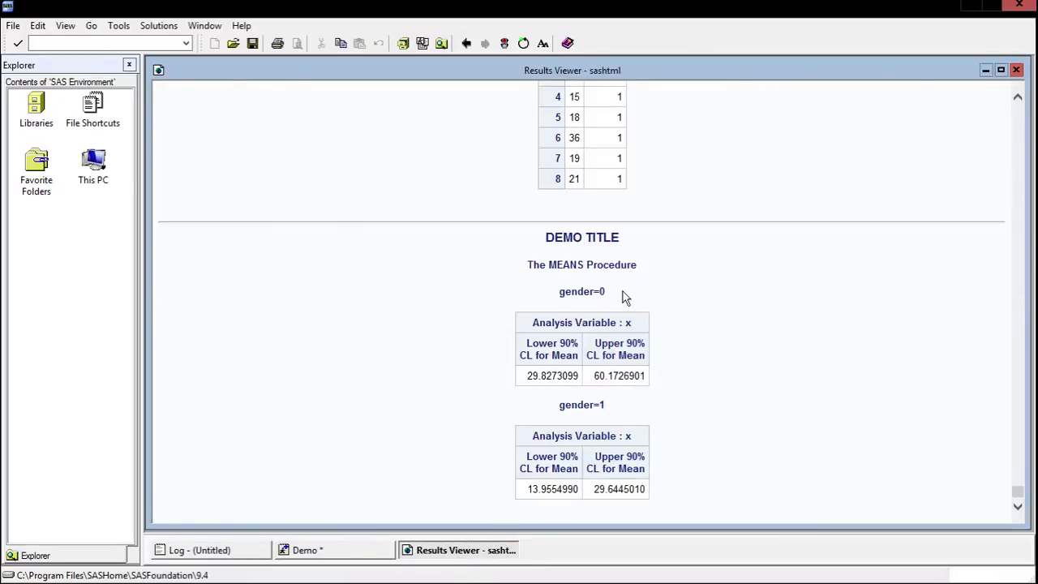